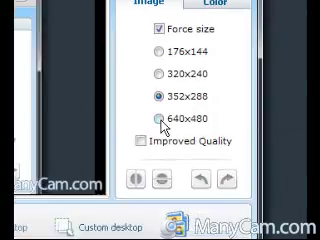
Expand Packs and then the DDB's Shawty Redd & Zay Kit pack in the browser
left_click(160, 119)
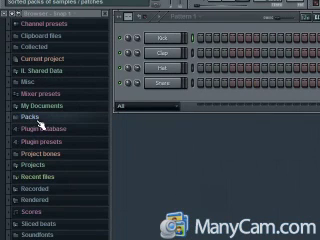
left_click(12, 118)
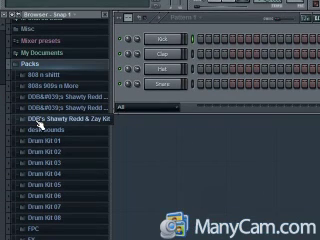
left_click(13, 121)
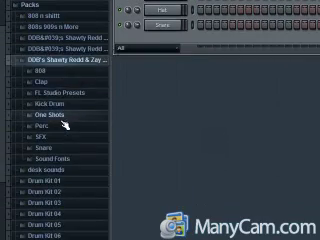
Load DDB Kick 14 into the Kick channel and DDB Snare 15 in place of Clap
left_click(99, 121)
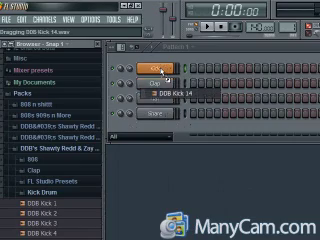
left_click_drag(75, 124, 163, 70)
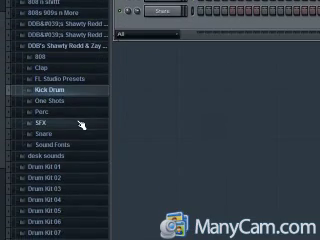
left_click(84, 121)
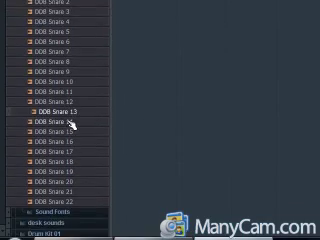
left_click_drag(63, 119, 162, 84)
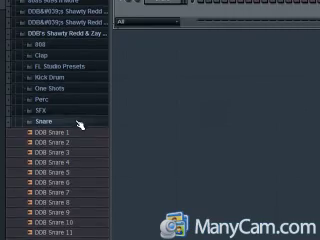
left_click(78, 121)
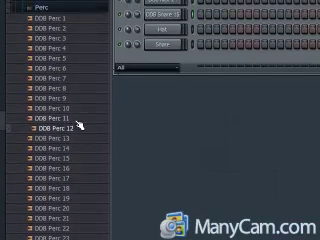
Load DDB Perc 12 into the Hat channel and fill every second step of its row
mouse_move(78, 124)
left_mouse_down()
mouse_move(155, 110)
mouse_move(156, 106)
left_mouse_up()
right_click(160, 100)
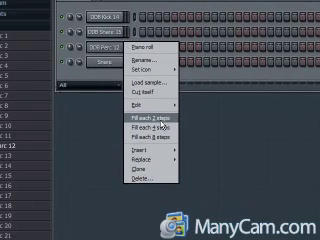
left_click(176, 126)
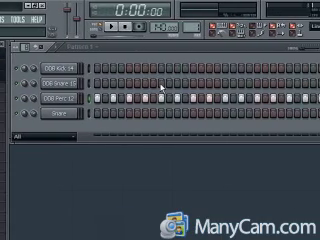
Switch on one DDB Snare 15 step and two DDB Kick 14 steps
left_click(160, 84)
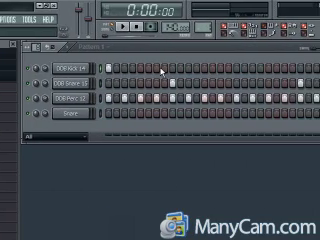
left_click(159, 69)
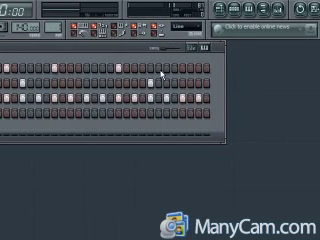
left_click(160, 69)
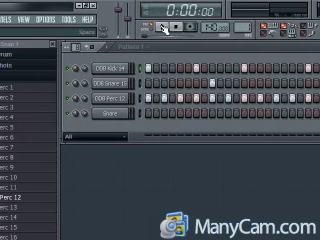
Start playback of the drum pattern from the transport
left_click(163, 29)
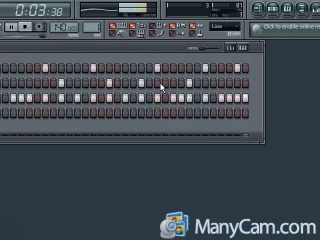
Lower the velocities of two hi-hat steps, then add two more kick steps
left_click(165, 50)
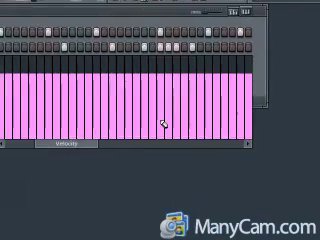
left_click(163, 124)
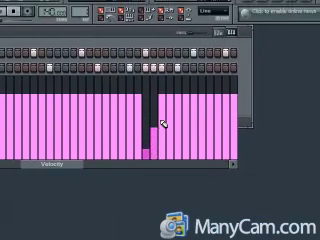
left_click(163, 124)
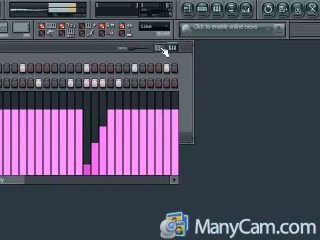
left_click(166, 49)
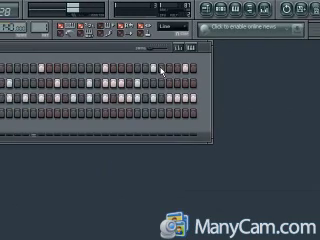
left_click_drag(150, 69, 161, 73)
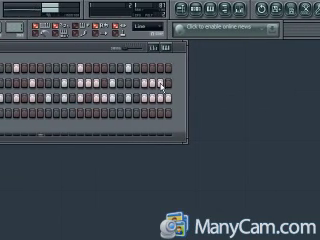
Drop one more step to a low velocity, stop playback and collapse the percussion folder
left_click(160, 47)
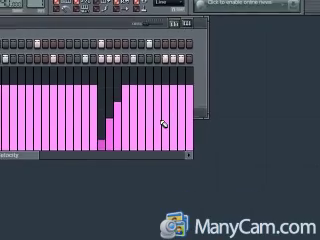
left_click(162, 123)
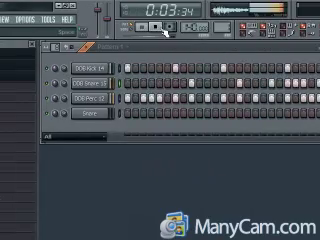
left_click(163, 29)
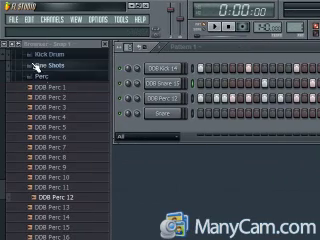
left_click(40, 76)
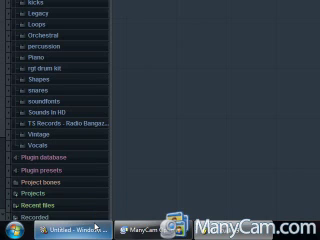
Bring the Windows Movie Maker window to the front from the taskbar
left_click(93, 229)
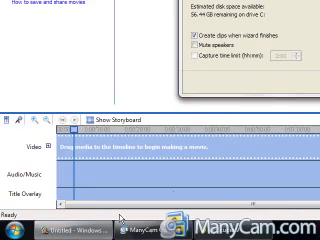